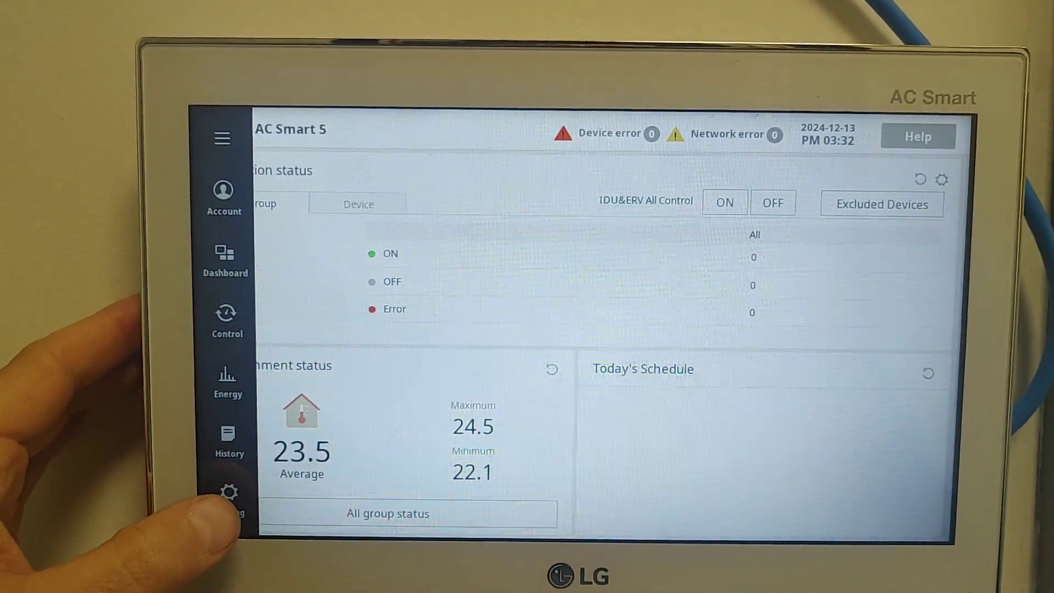
Open AC Smart 5's System setting page and scroll down to the version rows.
{"action": "left_click", "coordinate": [239, 494]}
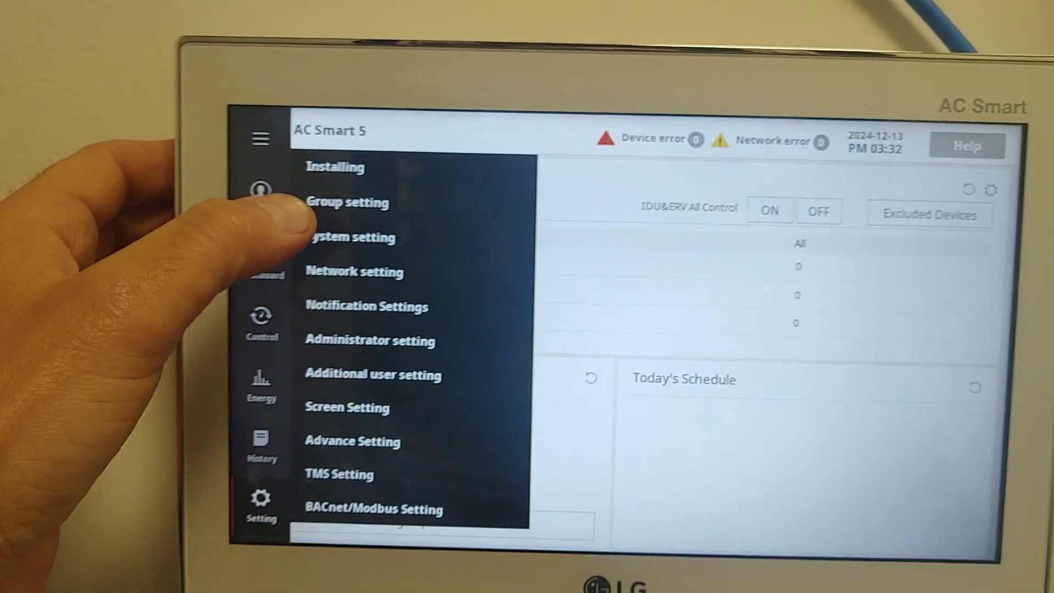
{"action": "left_click", "coordinate": [313, 236]}
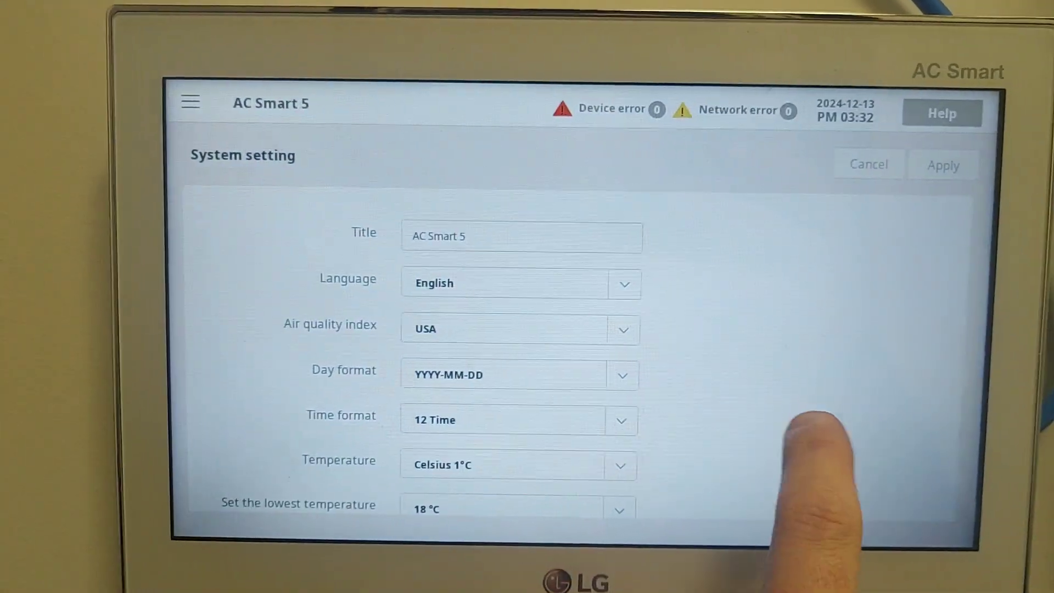
{"action": "scroll", "coordinate": [813, 433], "scroll_direction": "down", "scroll_amount": 10}
{"action": "scroll", "coordinate": [771, 398], "scroll_direction": "down", "scroll_amount": 15}
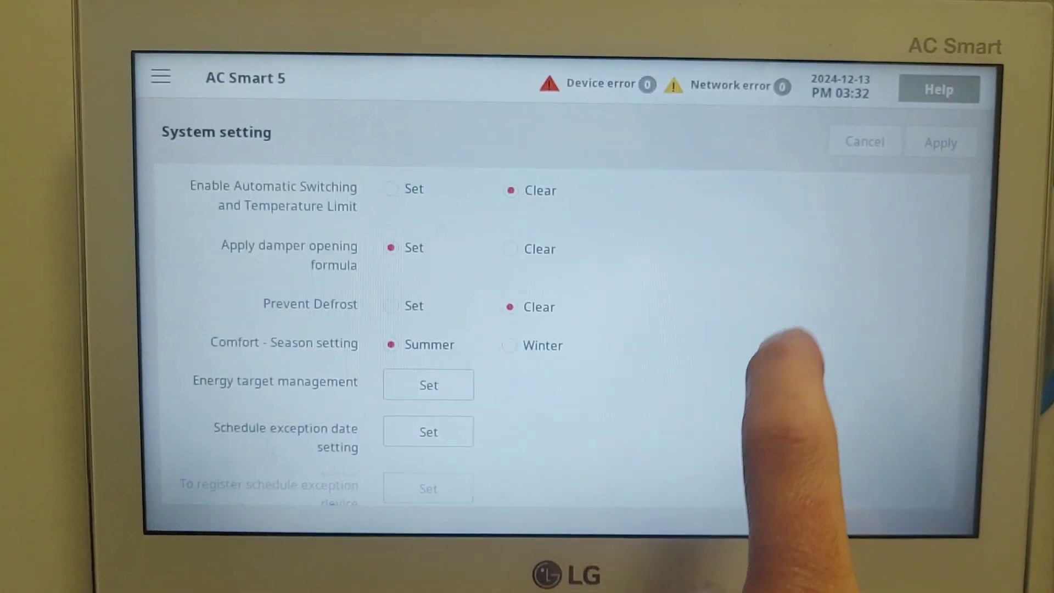
{"action": "scroll", "coordinate": [832, 356], "scroll_direction": "down", "scroll_amount": 5}
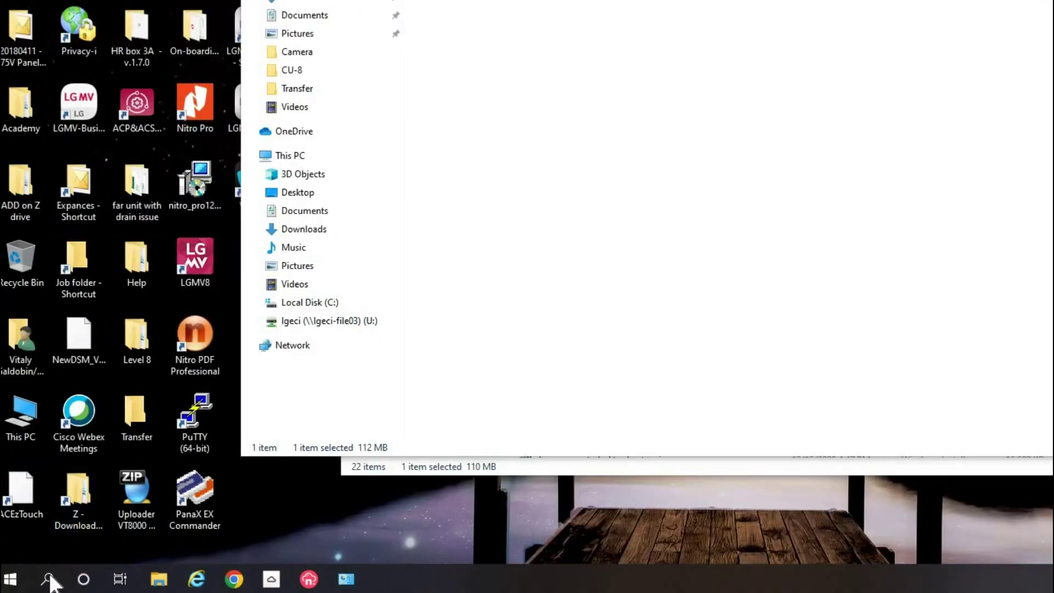
Search for and open Control Panel, reposition its window, then go to Network and Sharing Center.
{"action": "left_click", "coordinate": [47, 578]}
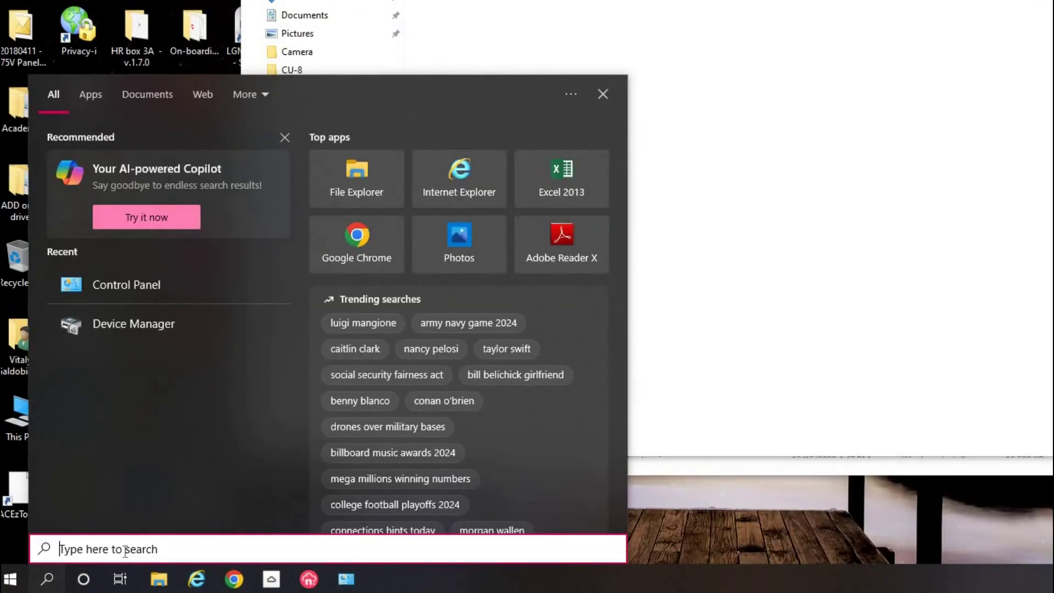
{"action": "type", "text": "Control"}
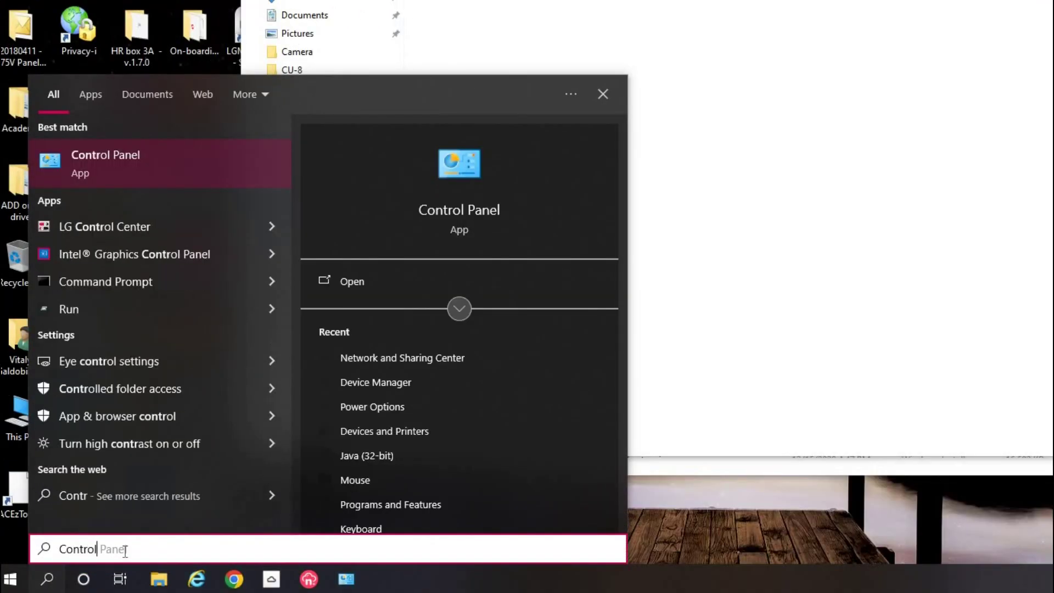
{"action": "type", "text": " Panel"}
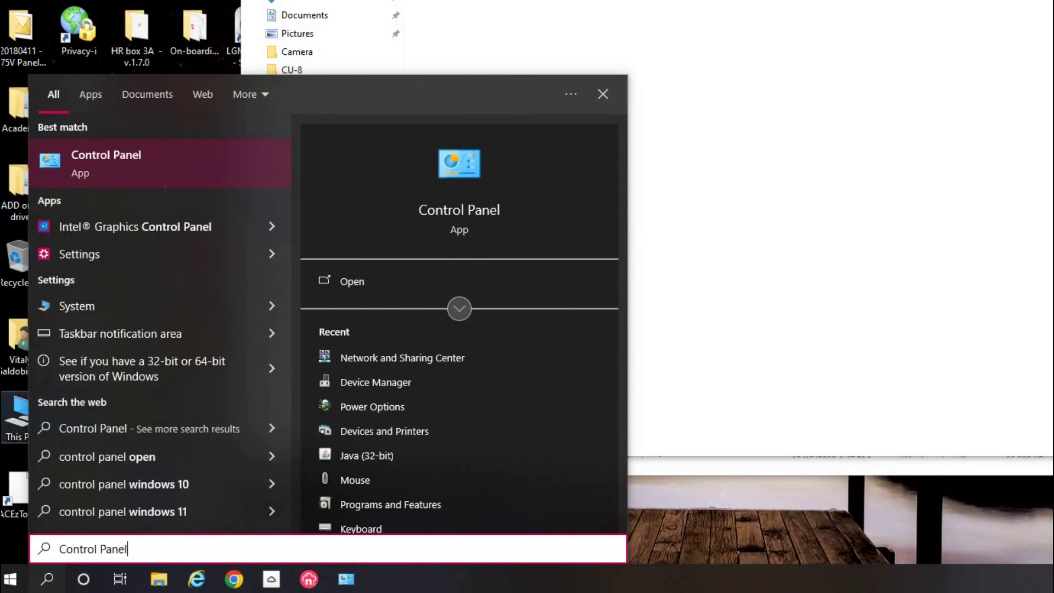
{"action": "left_click", "coordinate": [98, 158]}
{"action": "left_click_drag", "start_coordinate": [536, 105], "coordinate": [402, 16]}
{"action": "left_click_drag", "start_coordinate": [785, 368], "coordinate": [1036, 548]}
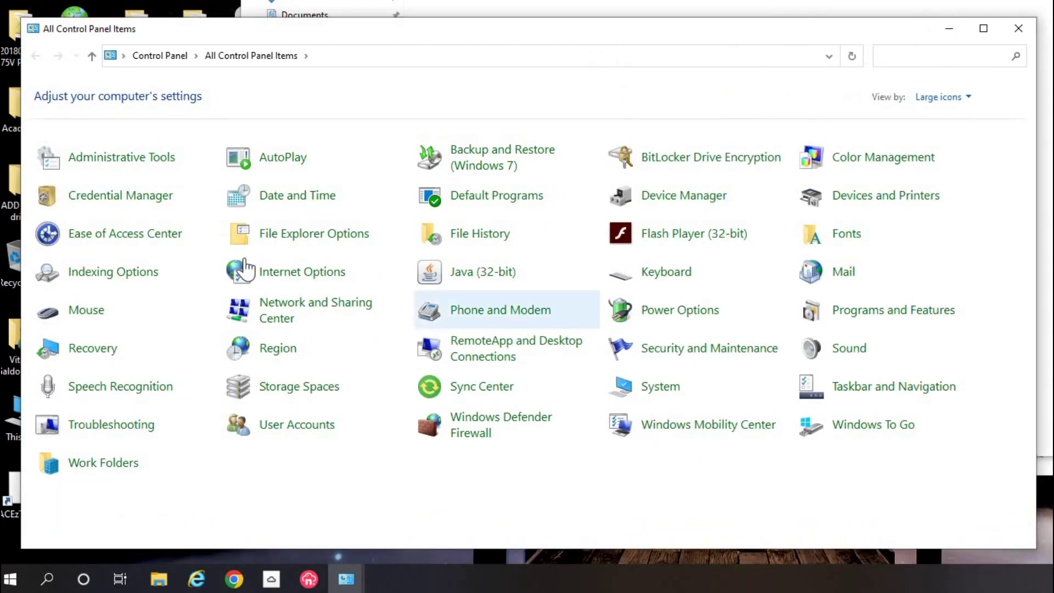
{"action": "left_click", "coordinate": [289, 316]}
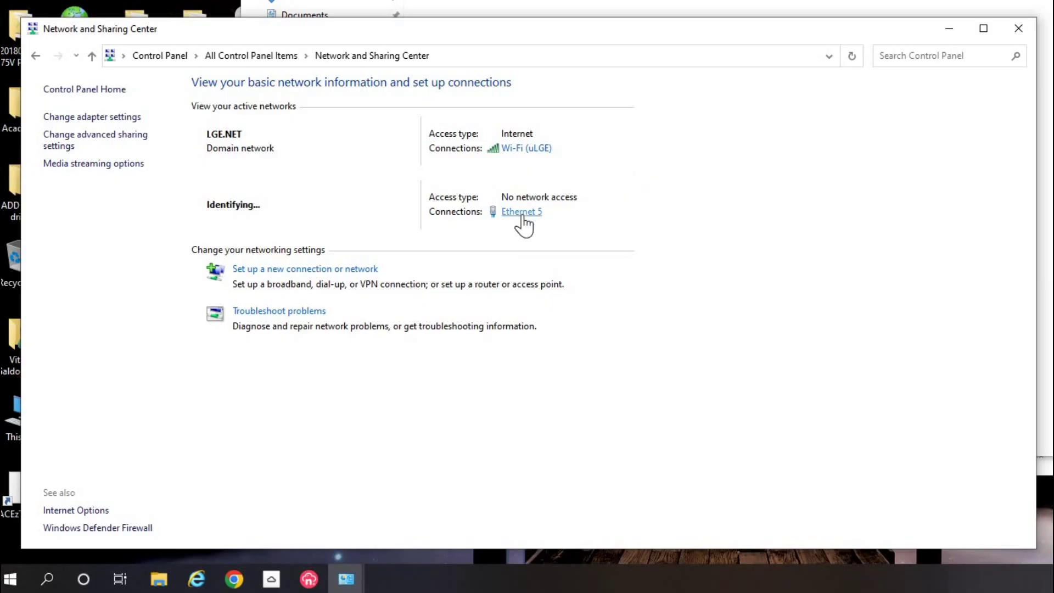
Open the Internet Protocol Version 4 (TCP/IPv4) properties of the Ethernet 5 adapter.
{"action": "left_click", "coordinate": [521, 212]}
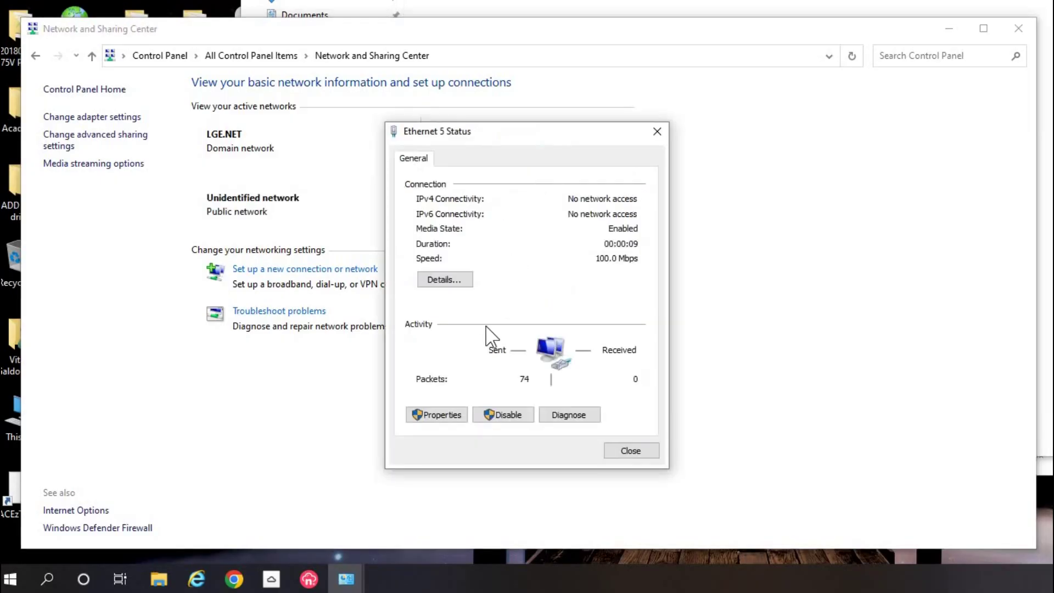
{"action": "left_click", "coordinate": [443, 417]}
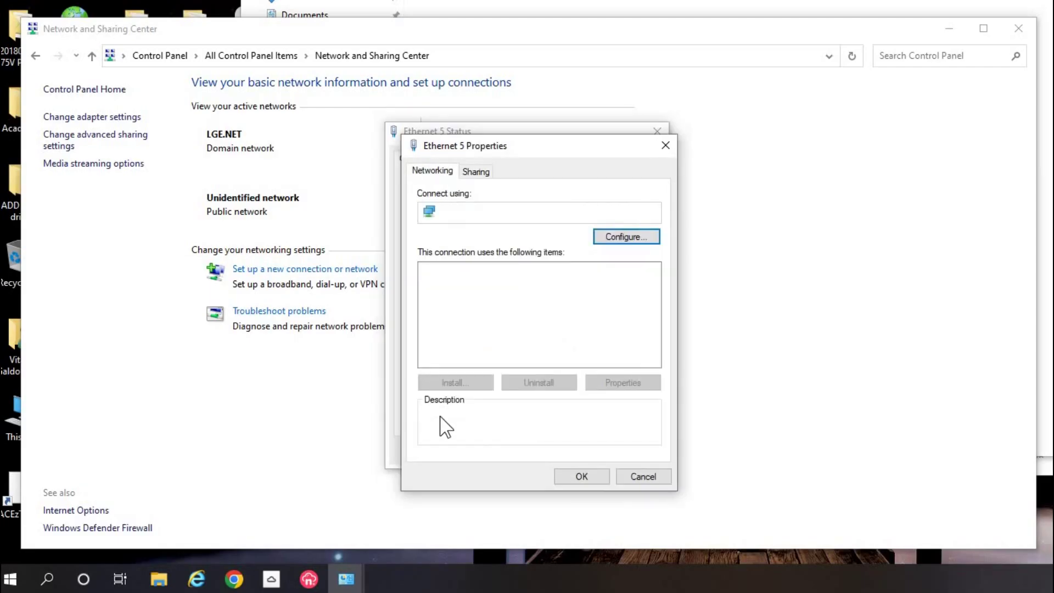
{"action": "left_click", "coordinate": [549, 308]}
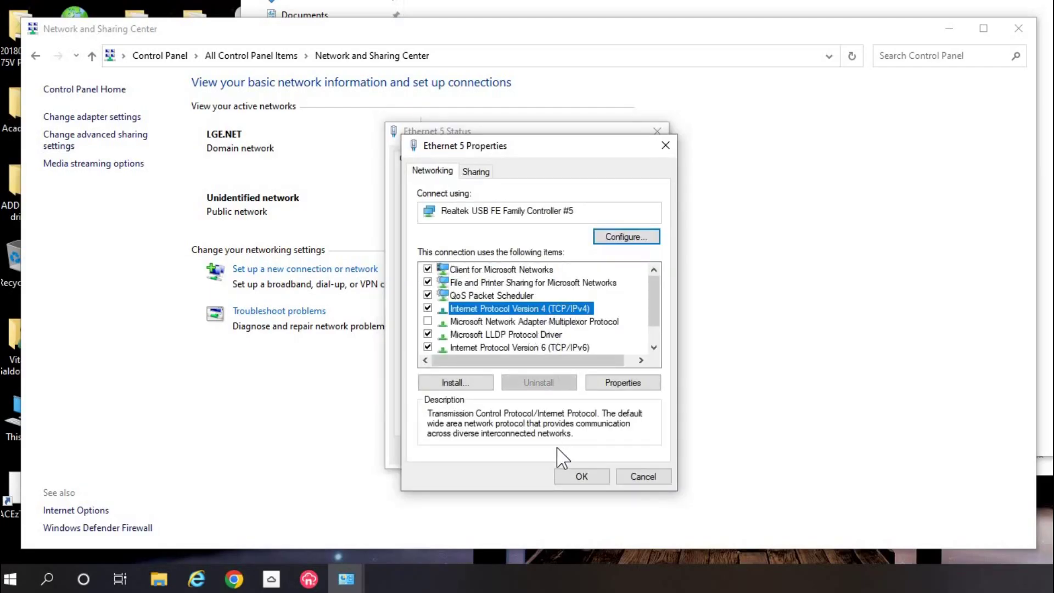
{"action": "left_click", "coordinate": [631, 384]}
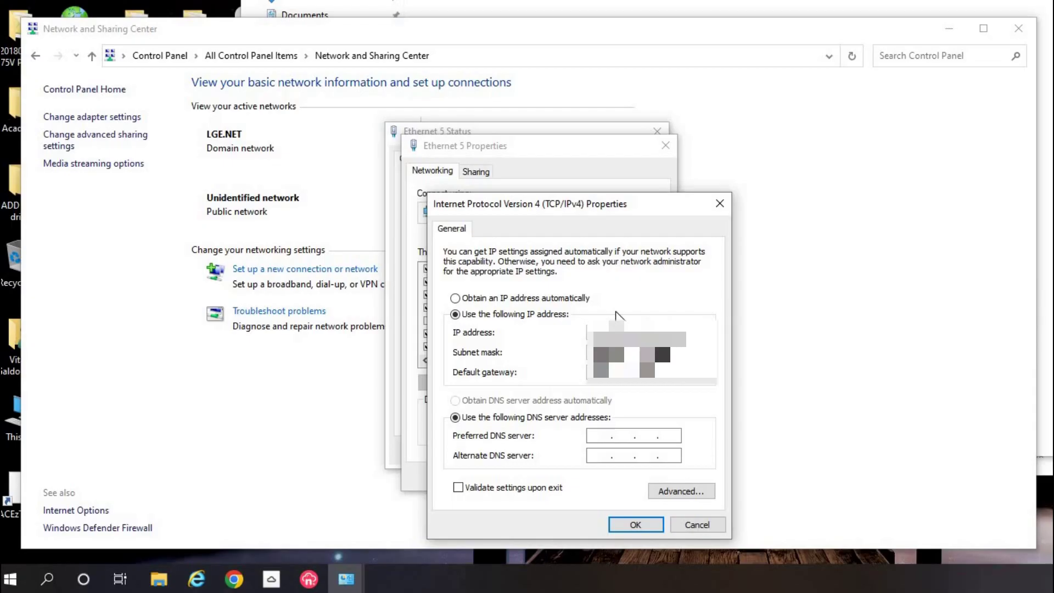
Confirm the new Ethernet 5 IPv4 settings and close its properties dialog.
{"action": "left_click", "coordinate": [636, 525]}
{"action": "left_click", "coordinate": [588, 476]}
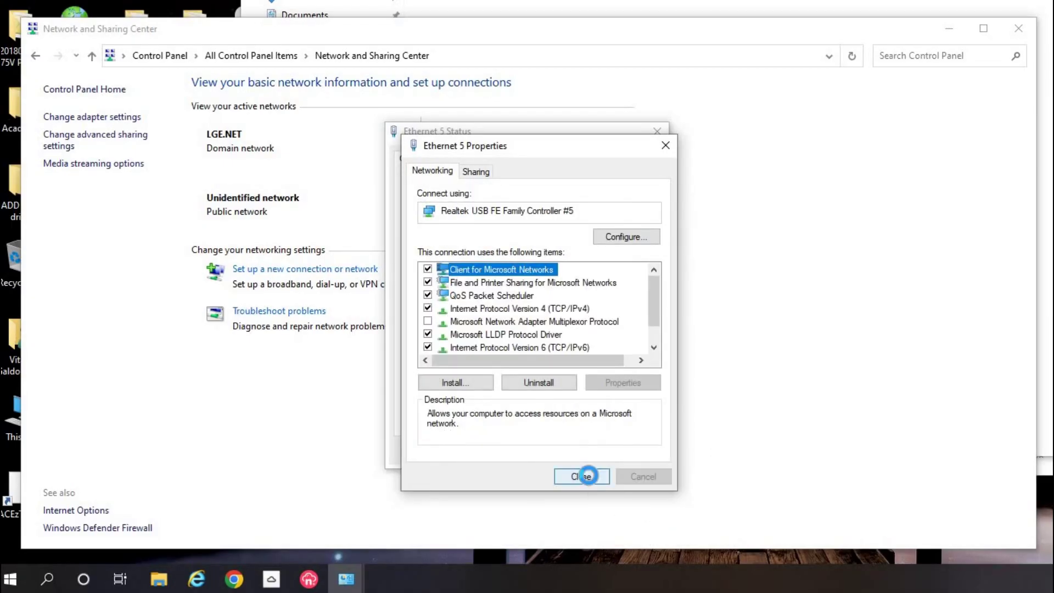
Close the Ethernet 5 status window, then launch ACS5_SVC_Tool v2.19.2a.exe and move it left.
{"action": "left_click", "coordinate": [646, 460]}
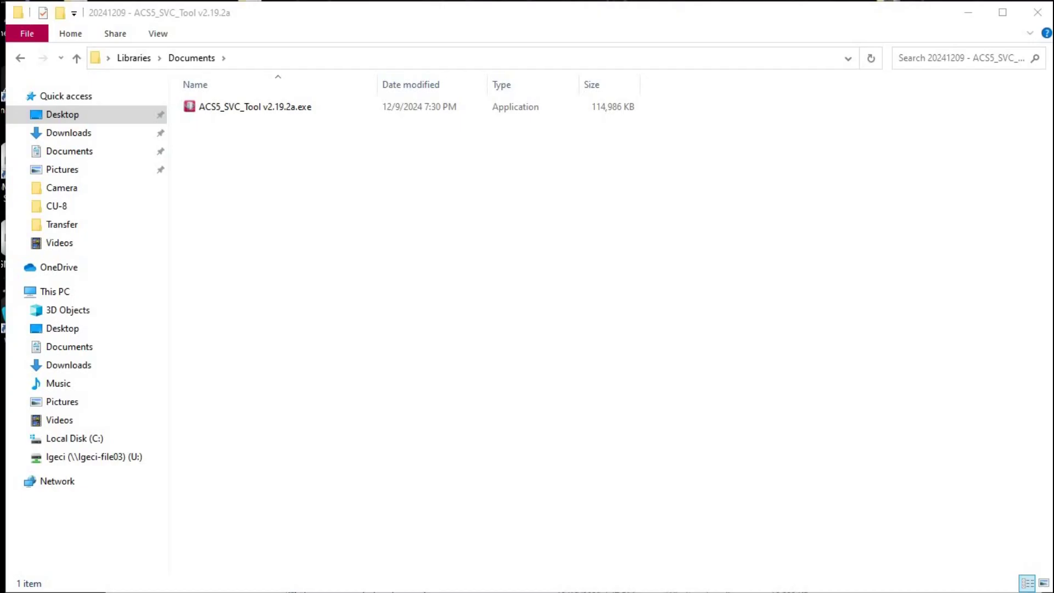
{"action": "left_click", "coordinate": [255, 106]}
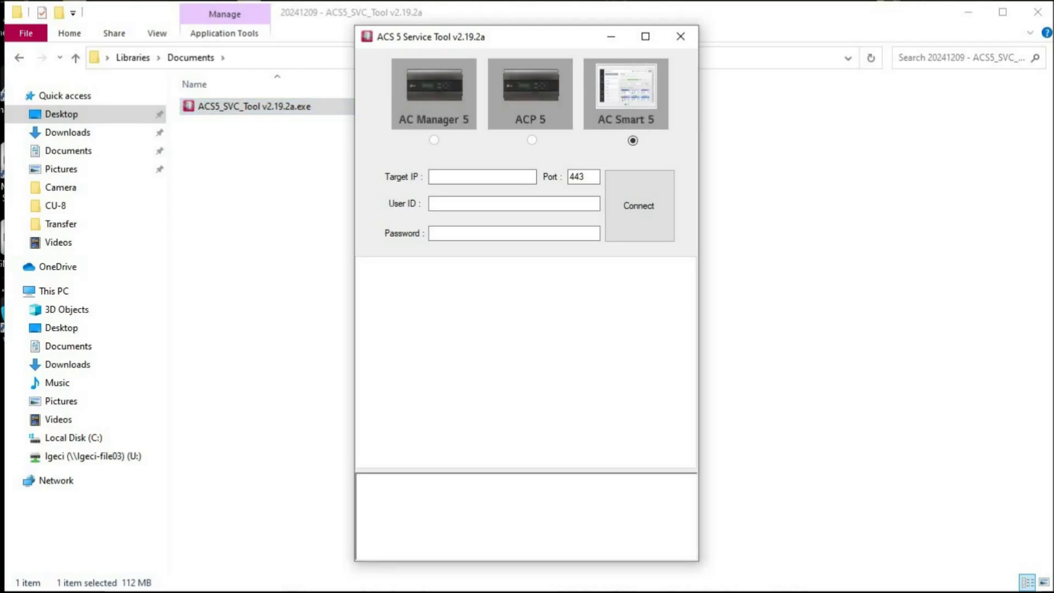
{"action": "left_click_drag", "start_coordinate": [495, 36], "coordinate": [186, 34]}
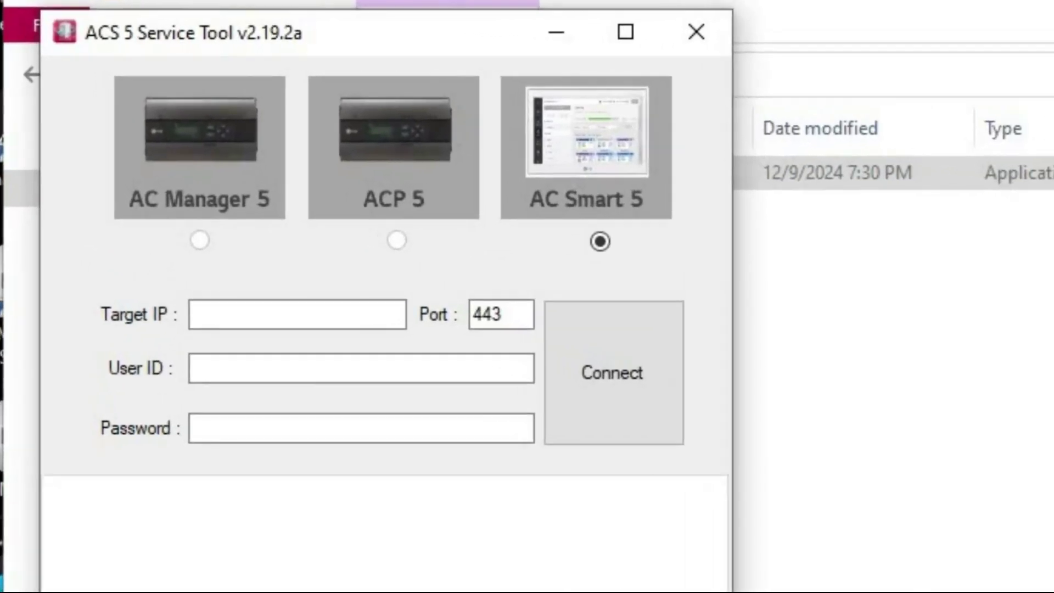
Enter the controller's target IP, user ID and password, then connect to AC Smart 5.
{"action": "left_click", "coordinate": [271, 290]}
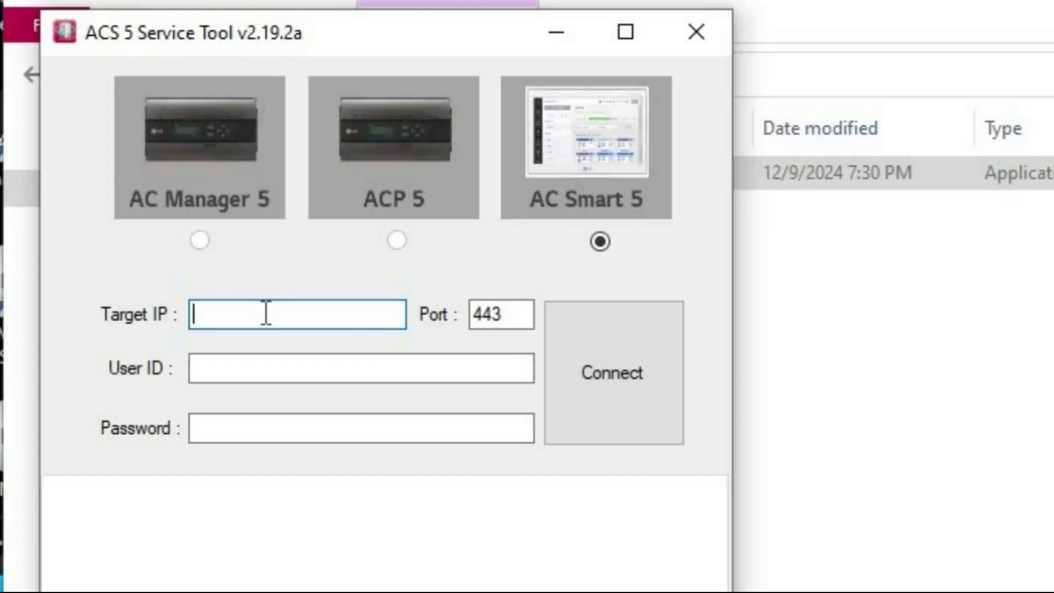
{"action": "key", "text": "ctrl+v"}
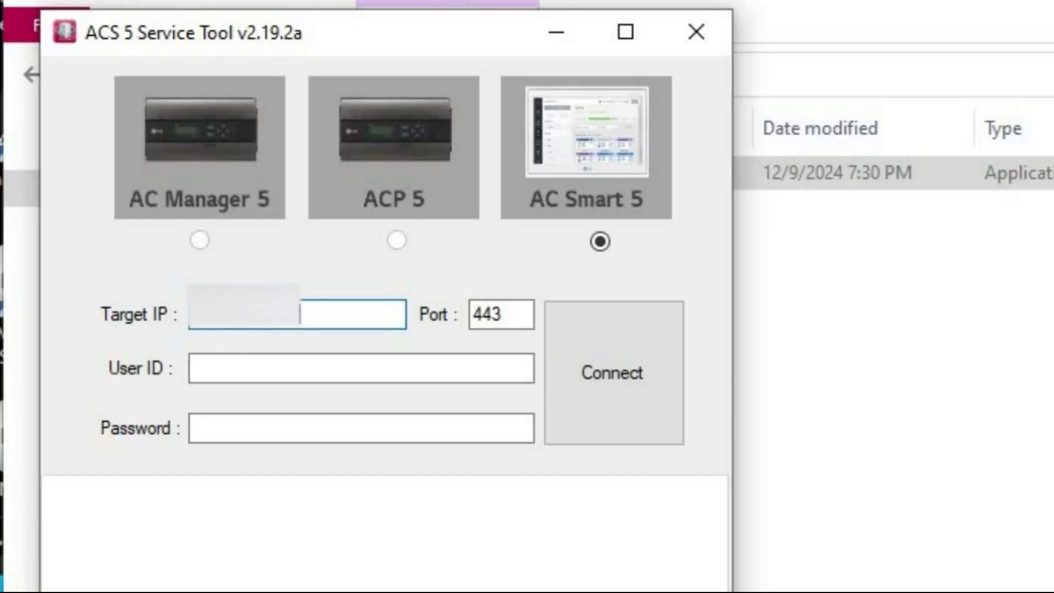
{"action": "left_click", "coordinate": [445, 364]}
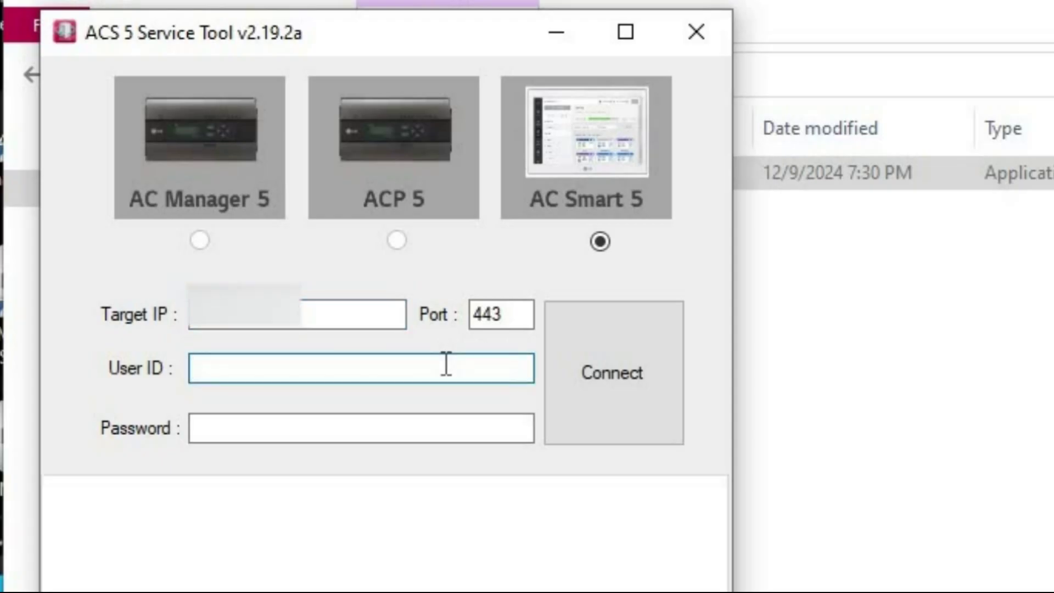
{"action": "type", "text": "admin"}
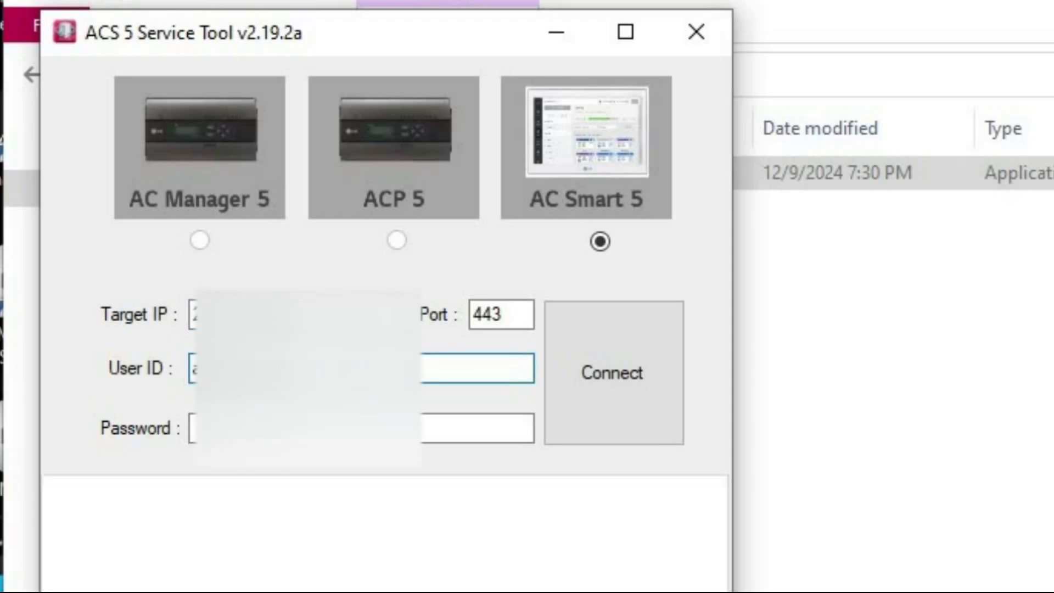
{"action": "key", "text": "Tab"}
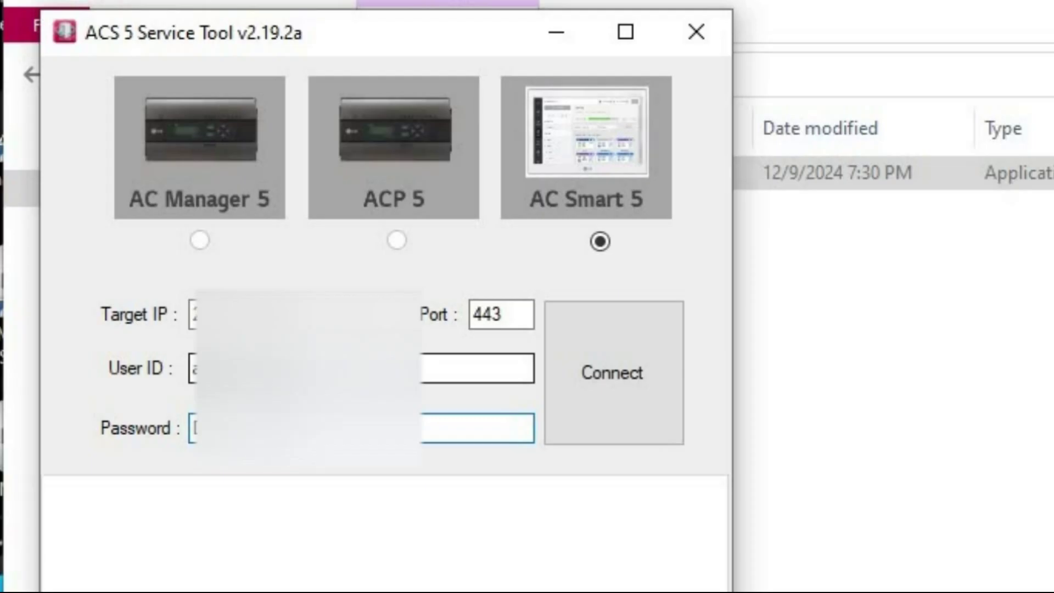
{"action": "left_click", "coordinate": [618, 372]}
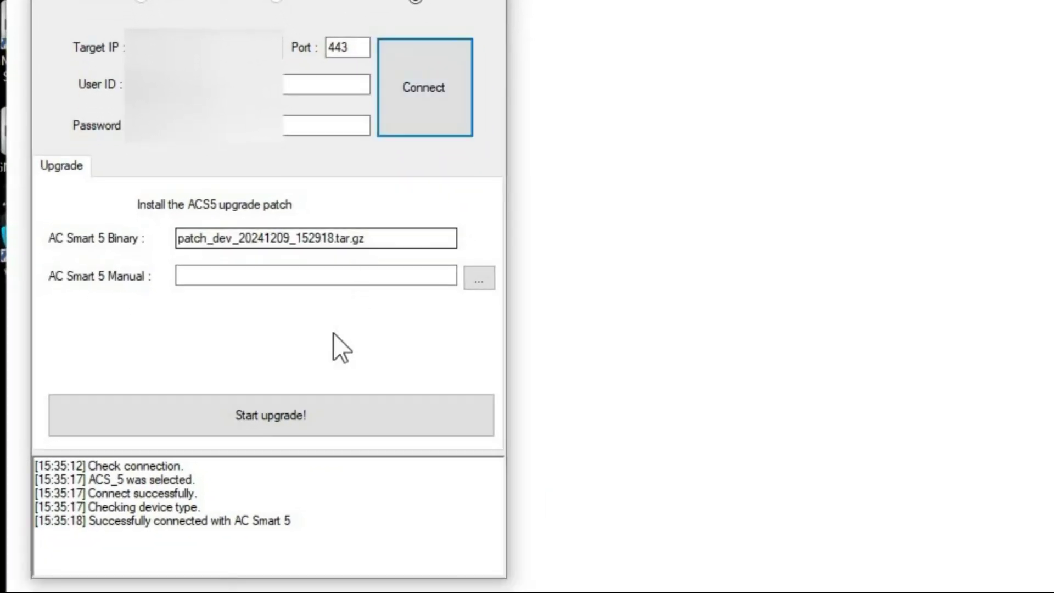
Start the upgrade, acknowledge the reset warning, and proceed without a manual patch file.
{"action": "left_click", "coordinate": [304, 422]}
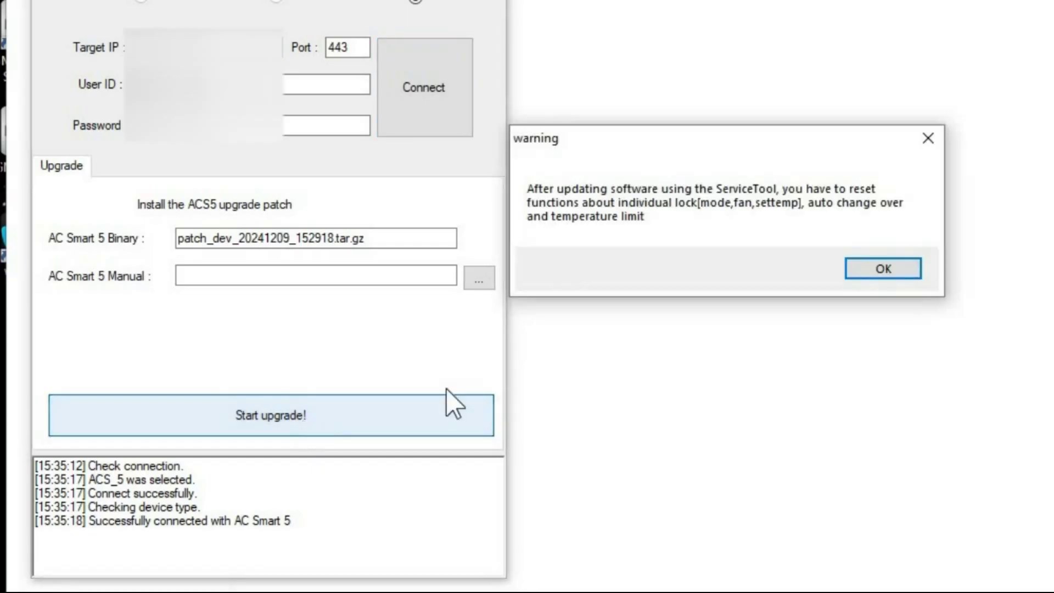
{"action": "left_click", "coordinate": [895, 271]}
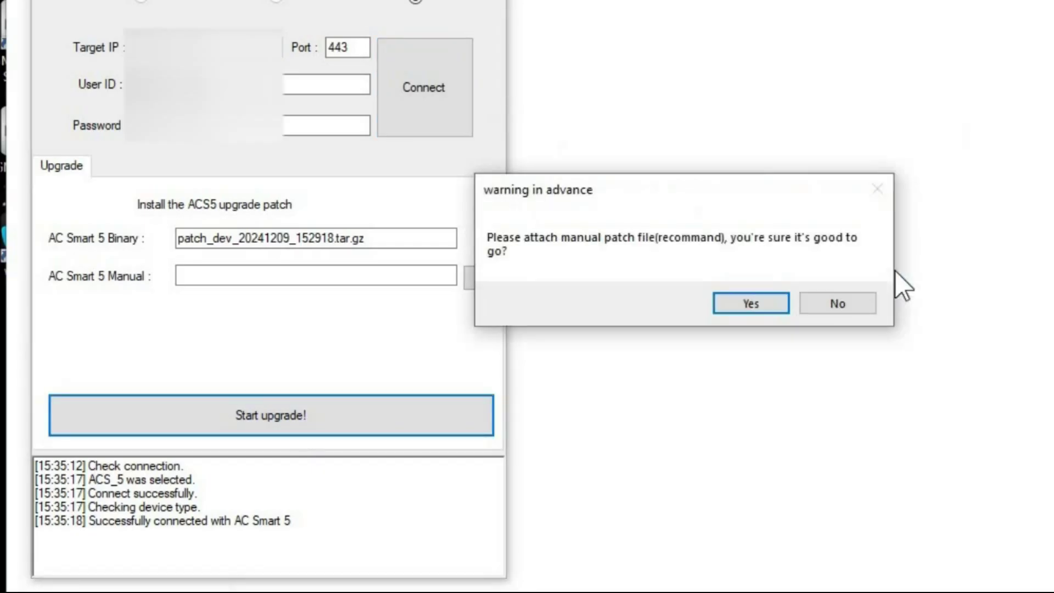
{"action": "left_click", "coordinate": [751, 303]}
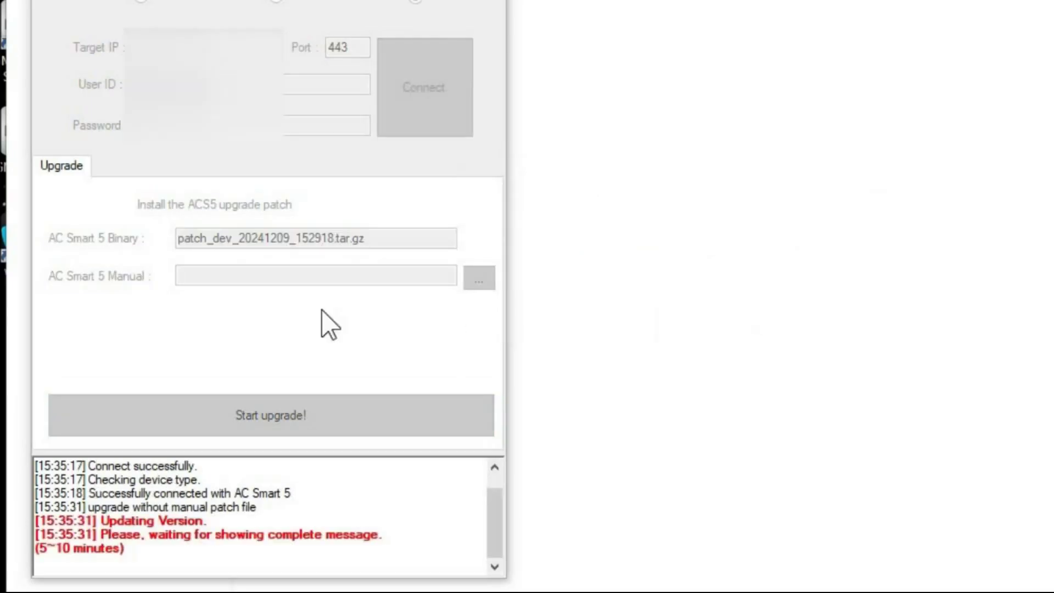